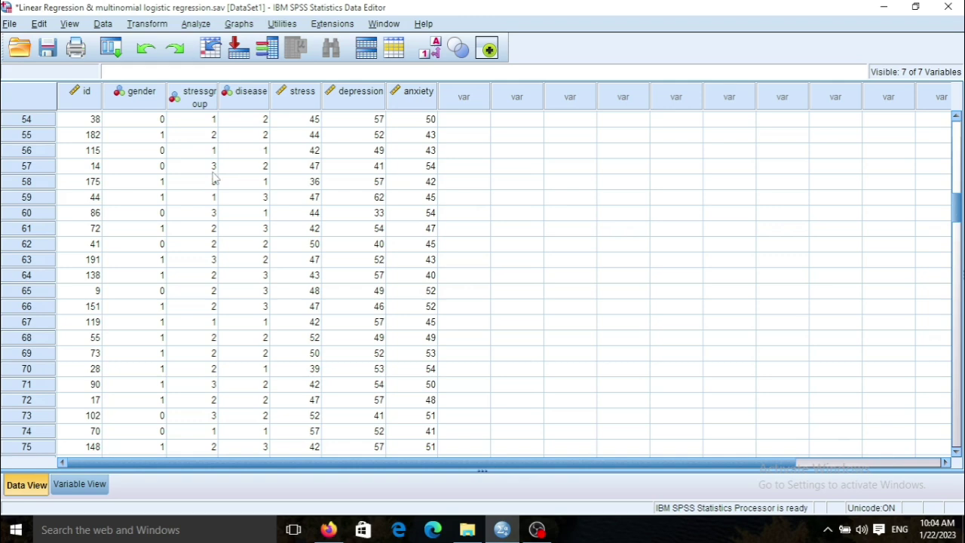
Step: Bring up the Analyze > Regression menu showing Linear, Binary Logistic and Multinomial Logistic
click(193, 24)
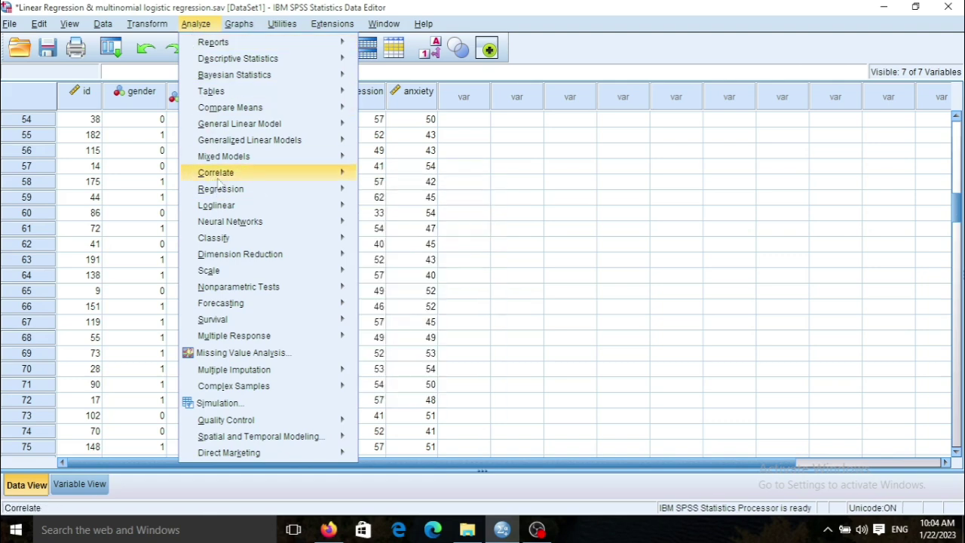
mouse_move(221, 129)
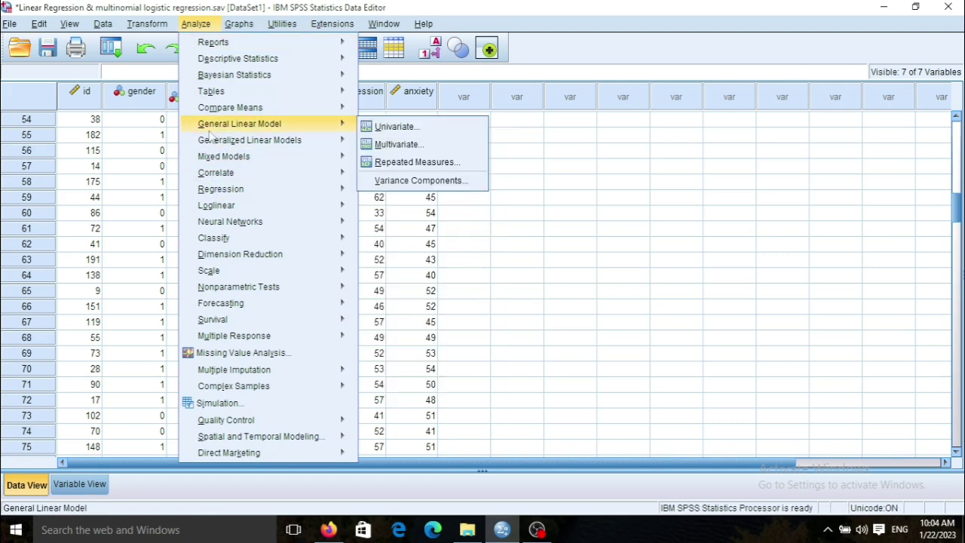
mouse_move(206, 145)
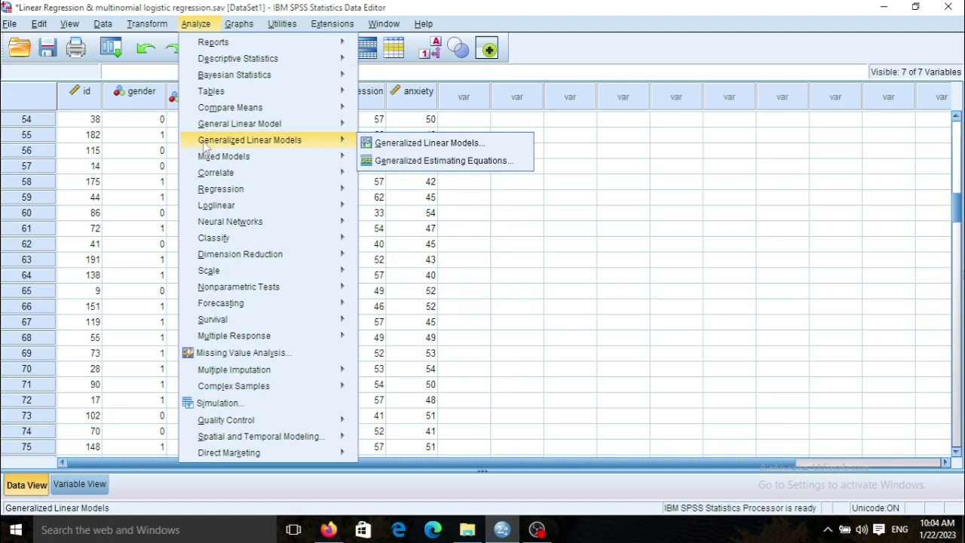
mouse_move(220, 195)
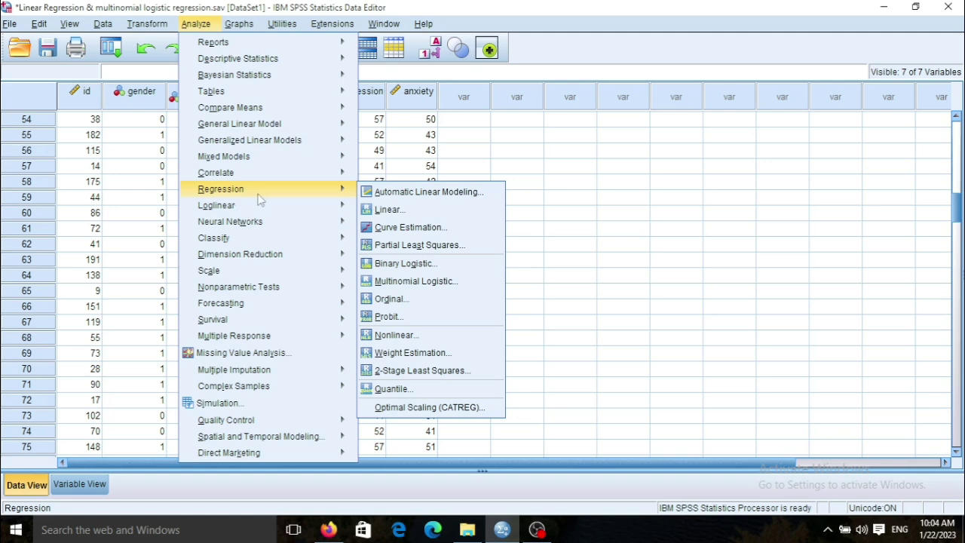
Step: Start a Multinomial Logistic Regression and re-enter stressgroup as the dependent variable
click(396, 287)
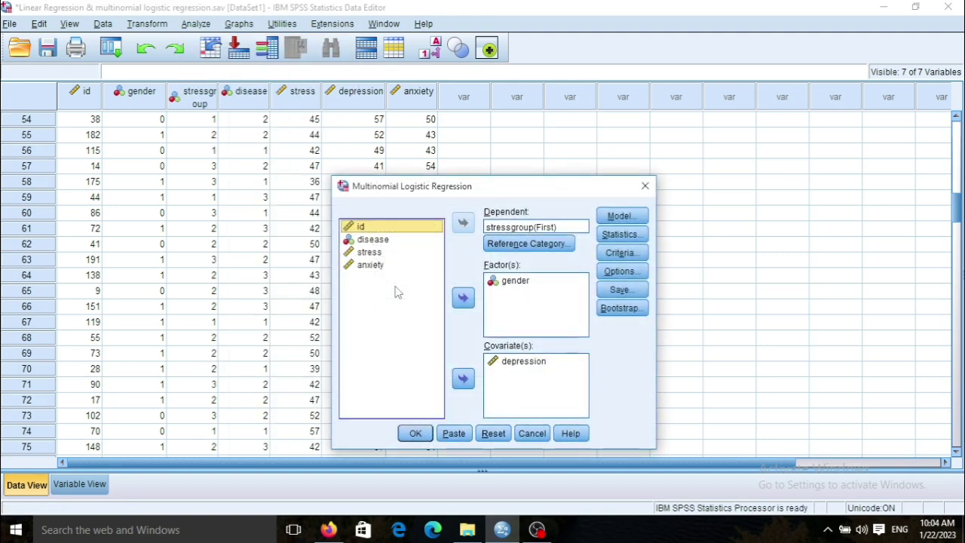
click(519, 227)
click(463, 223)
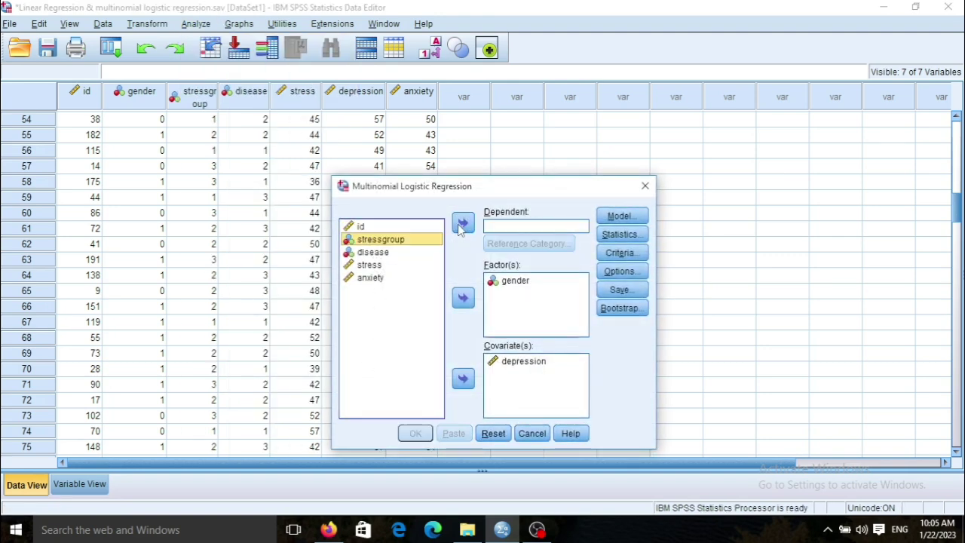
click(404, 246)
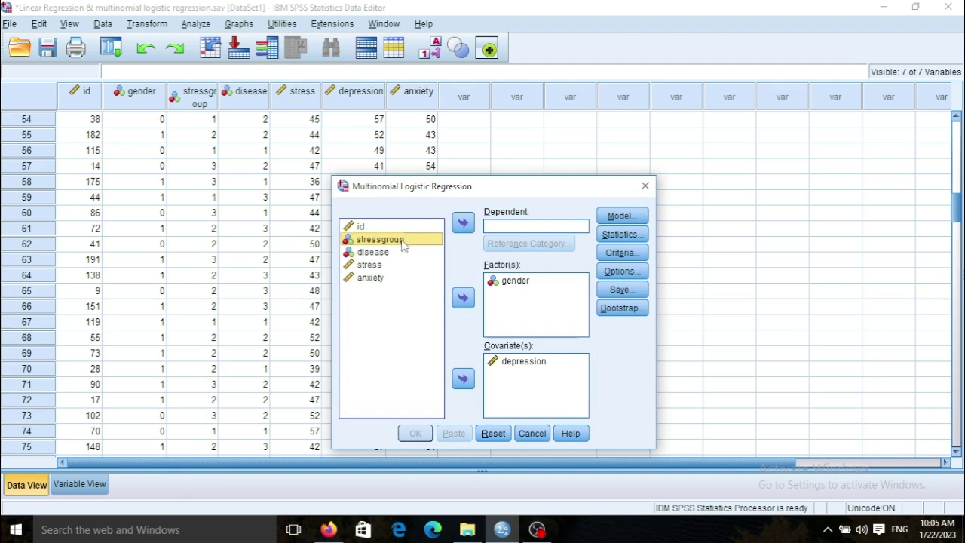
click(463, 223)
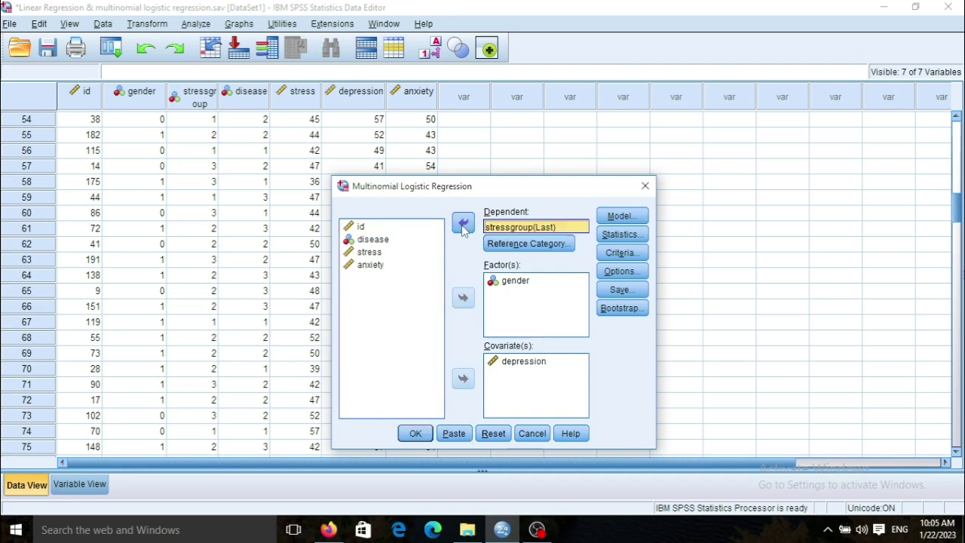
Step: Remove gender from Factor(s) and depression from Covariate(s), leaving both lists empty
click(502, 283)
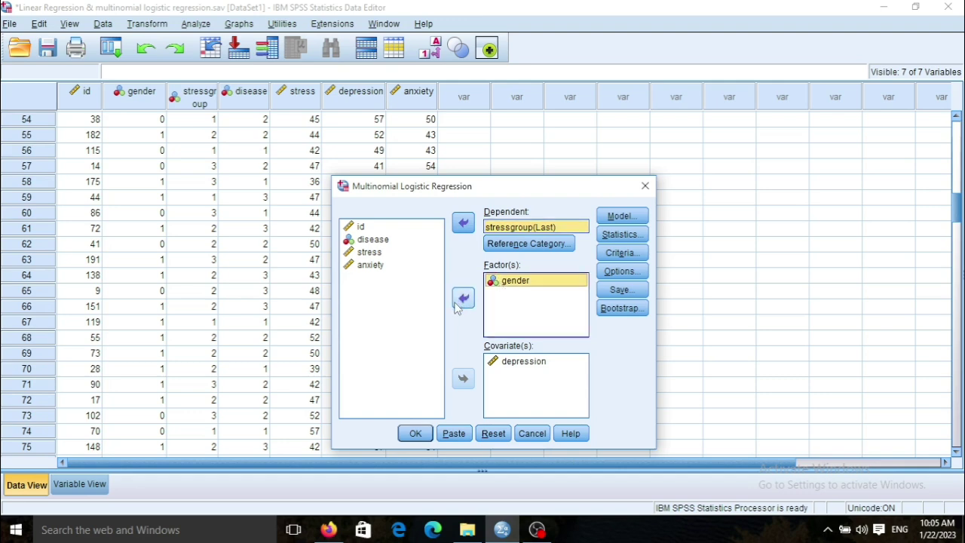
click(463, 298)
click(503, 362)
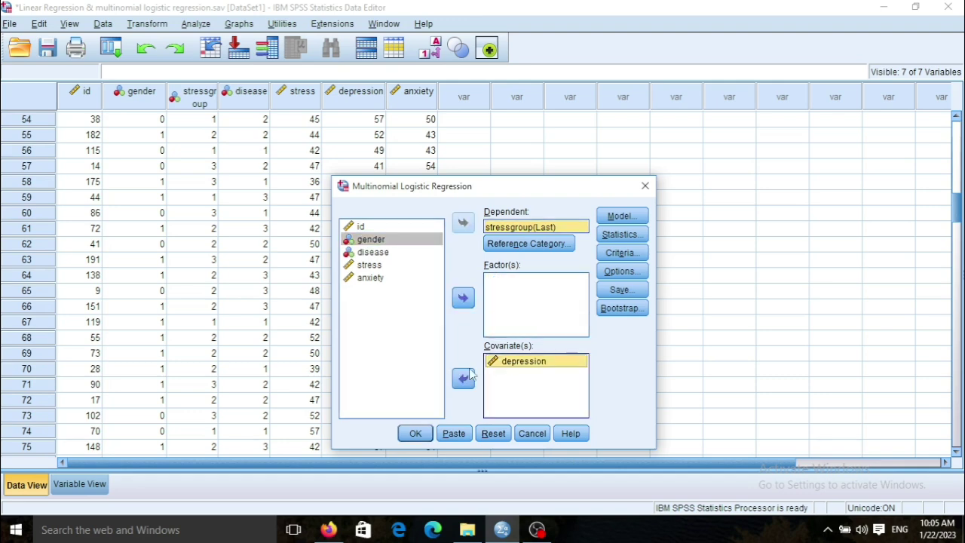
click(463, 379)
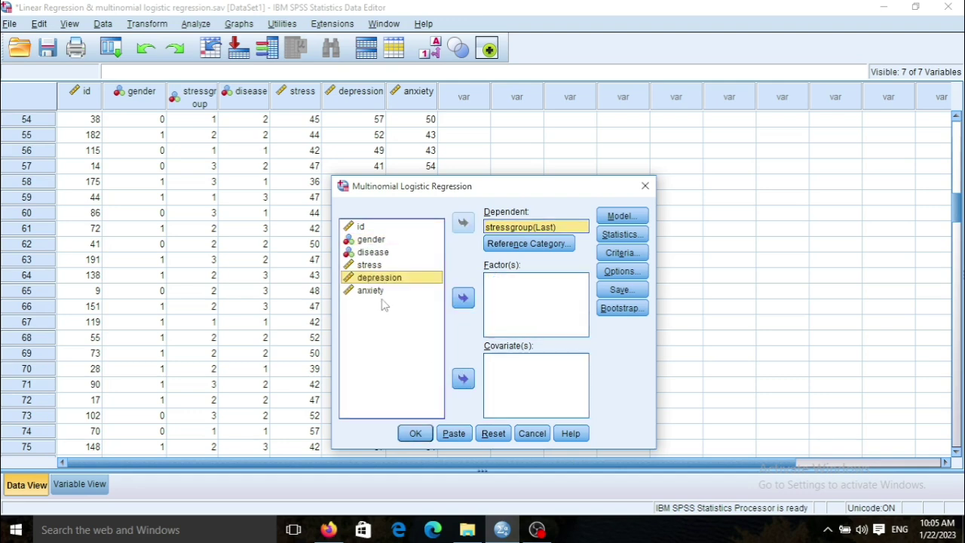
click(496, 369)
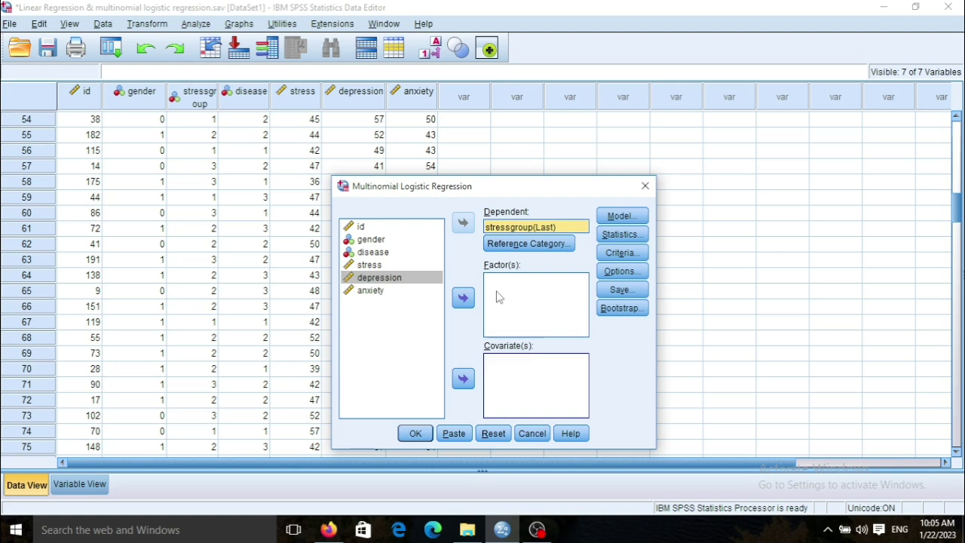
Step: Add depression and gender as covariates and check the Model shows main effects with intercept
click(464, 381)
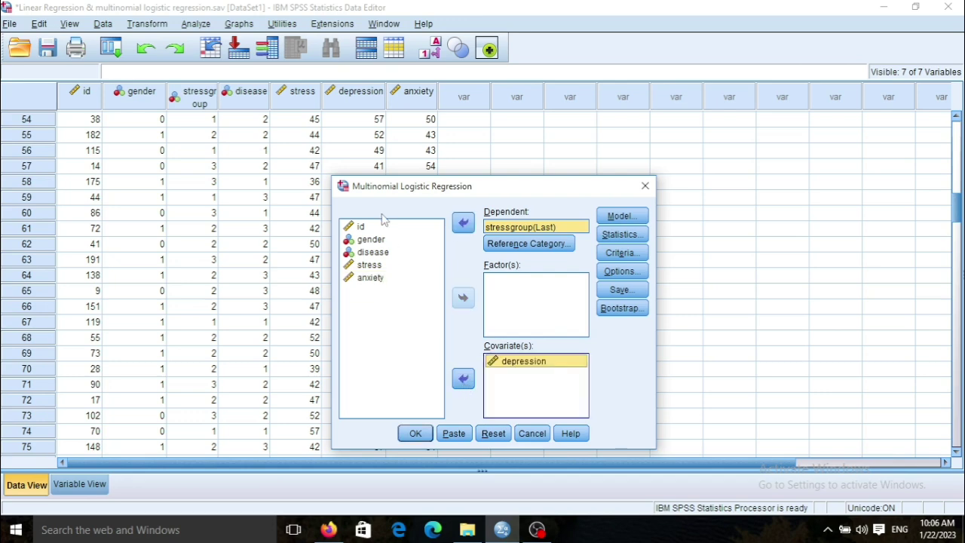
click(370, 240)
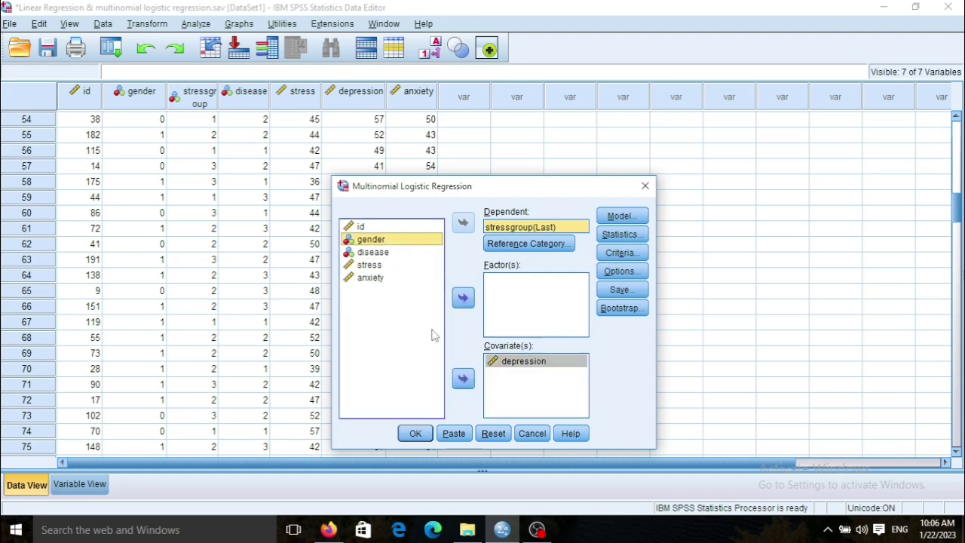
click(464, 380)
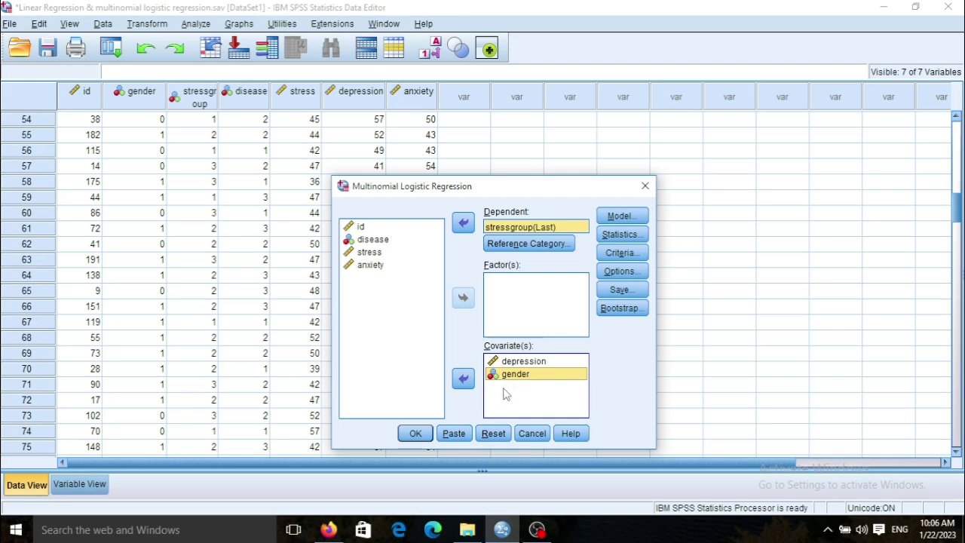
click(616, 216)
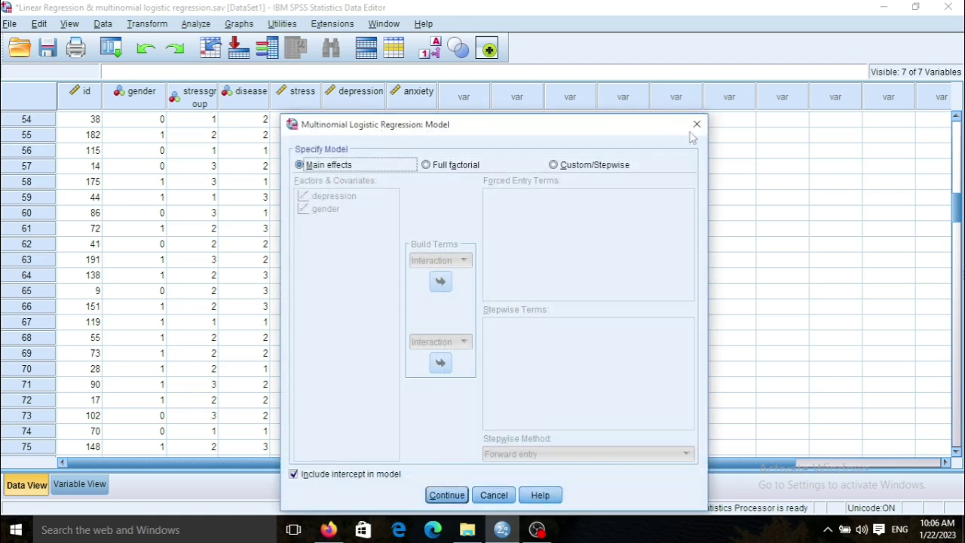
Step: Review the Model, Statistics and Options settings, leaving all of them at their defaults
click(696, 126)
click(631, 235)
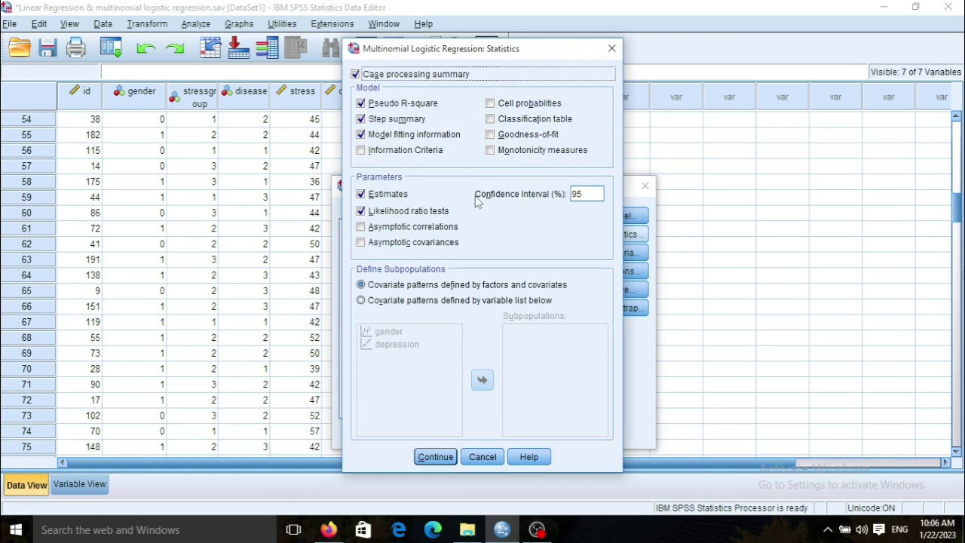
click(437, 457)
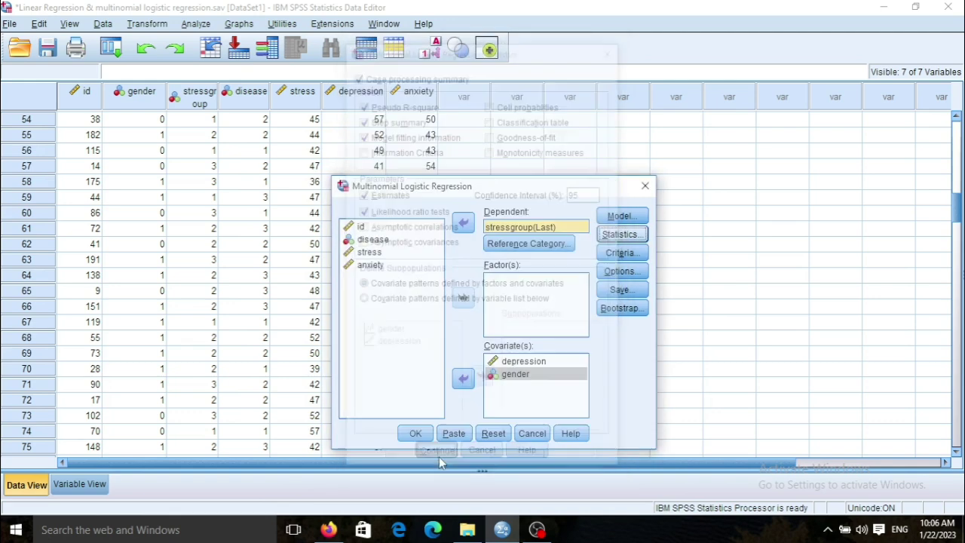
click(614, 271)
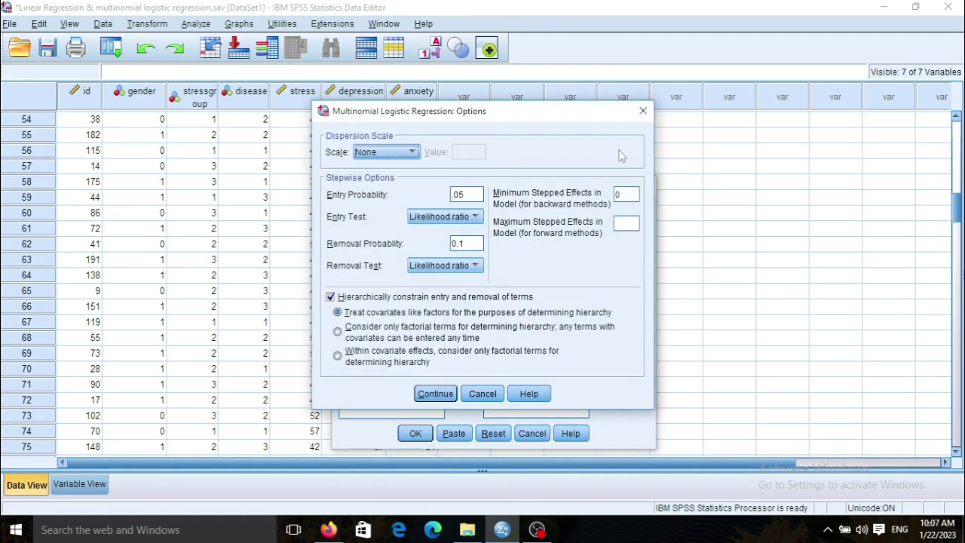
click(641, 110)
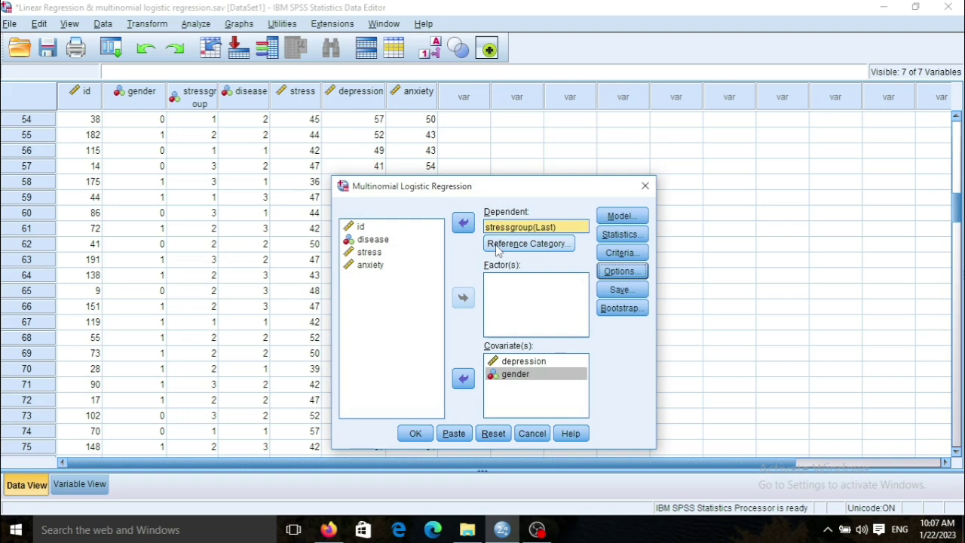
Step: Set First Category as the stressgroup reference category, so the dependent reads stressgroup(First)
click(511, 254)
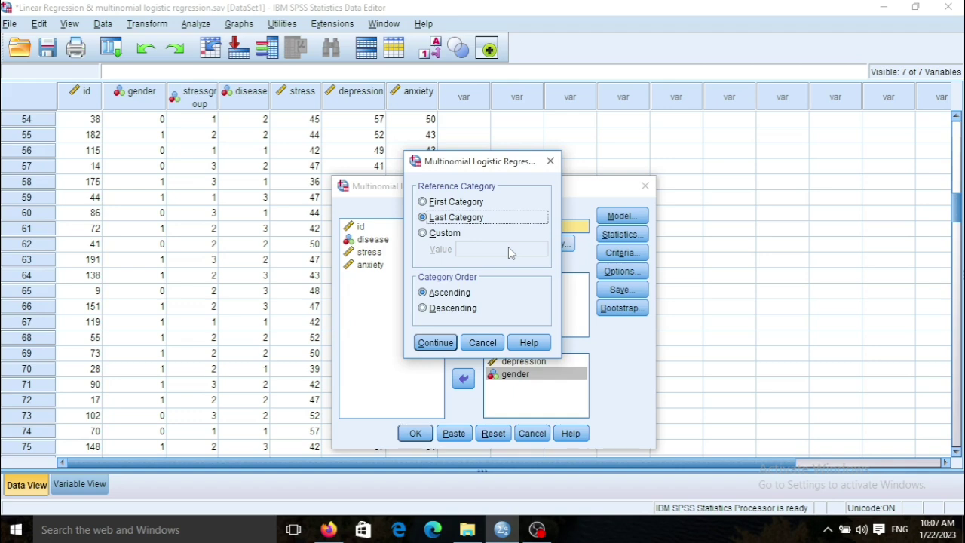
click(424, 202)
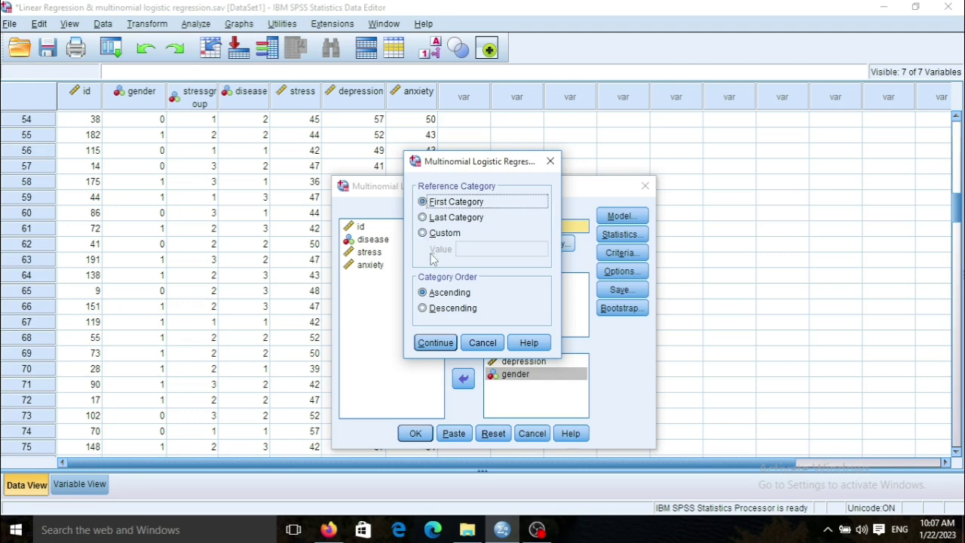
click(435, 343)
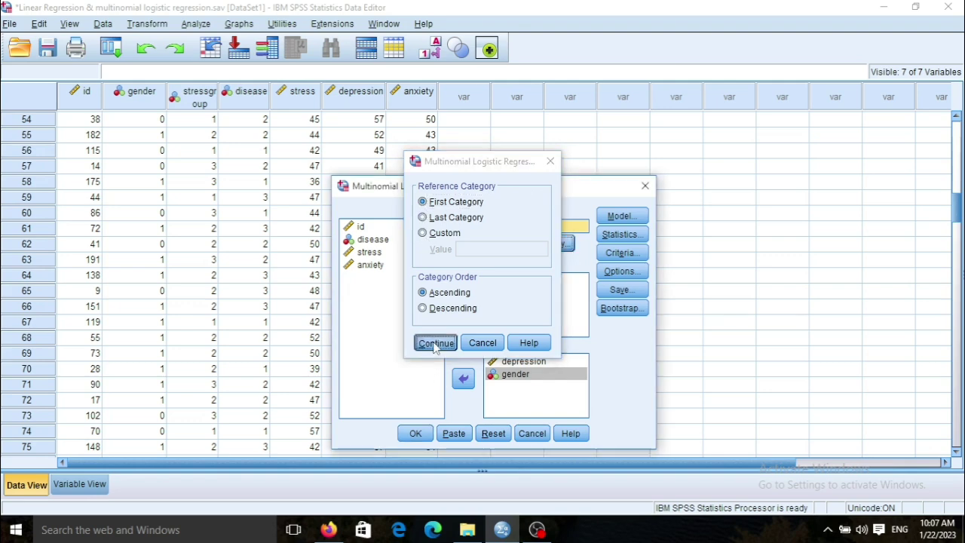
Step: Run the regression and scroll to the Likelihood Ratio Tests and Parameter Estimates tables
click(415, 434)
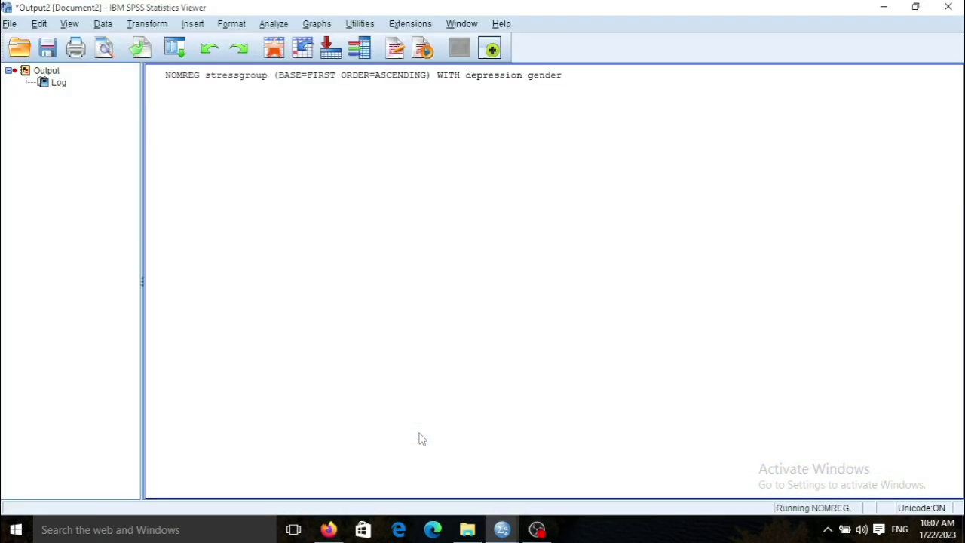
drag(962, 160, 962, 340)
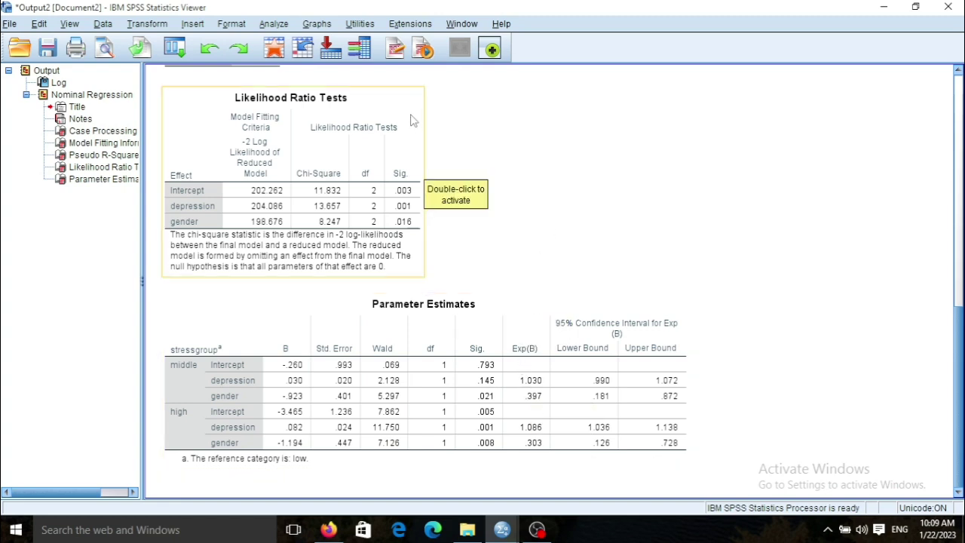
Step: Reopen Multinomial Logistic Regression and move gender from Covariate(s) into Factor(s)
click(275, 23)
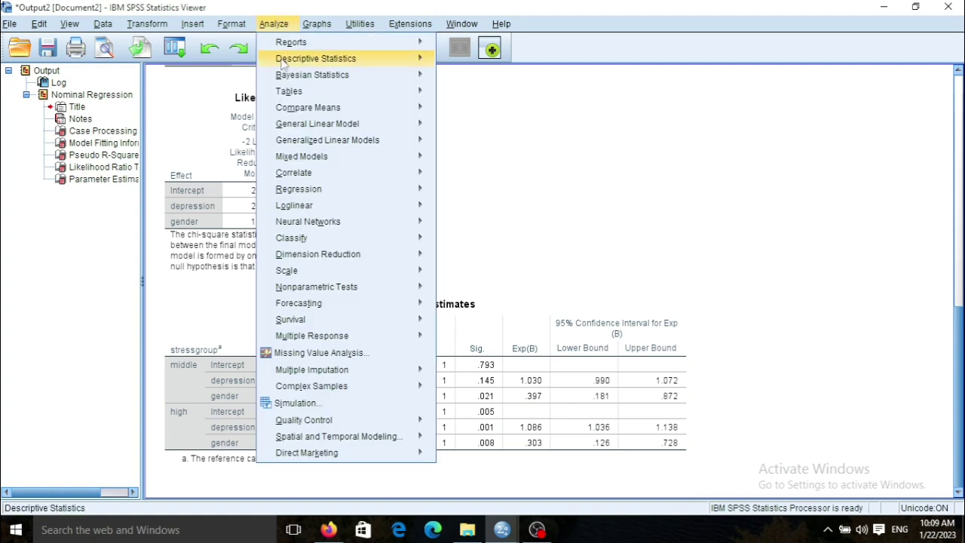
mouse_move(307, 176)
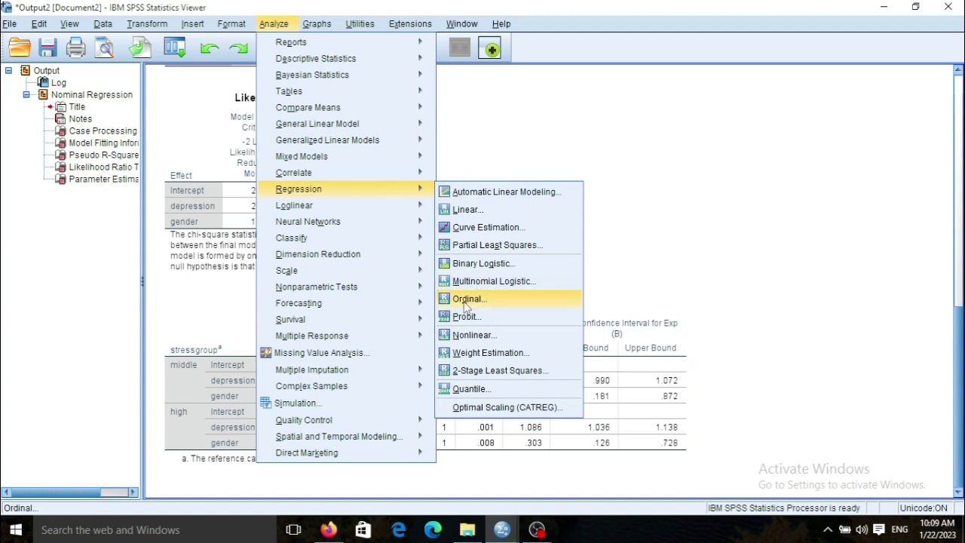
click(461, 284)
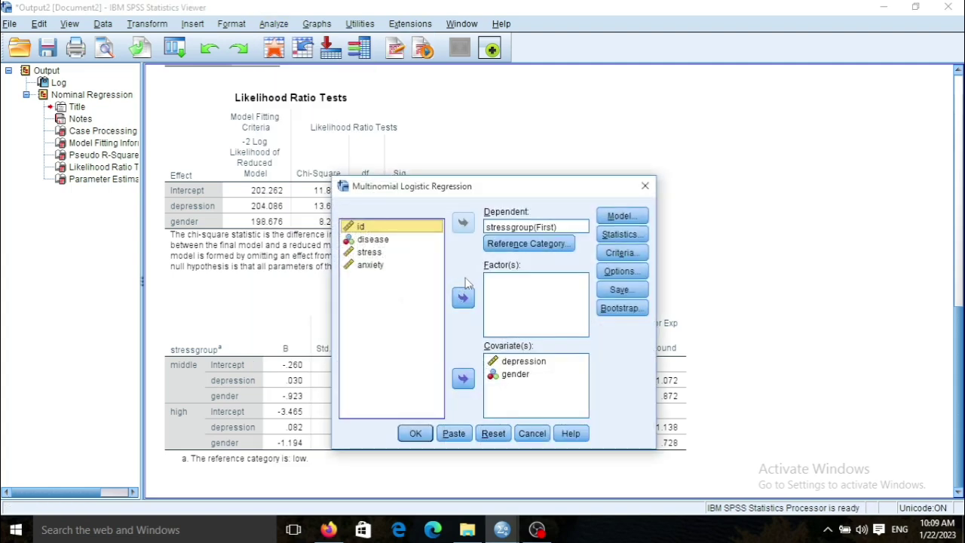
click(500, 377)
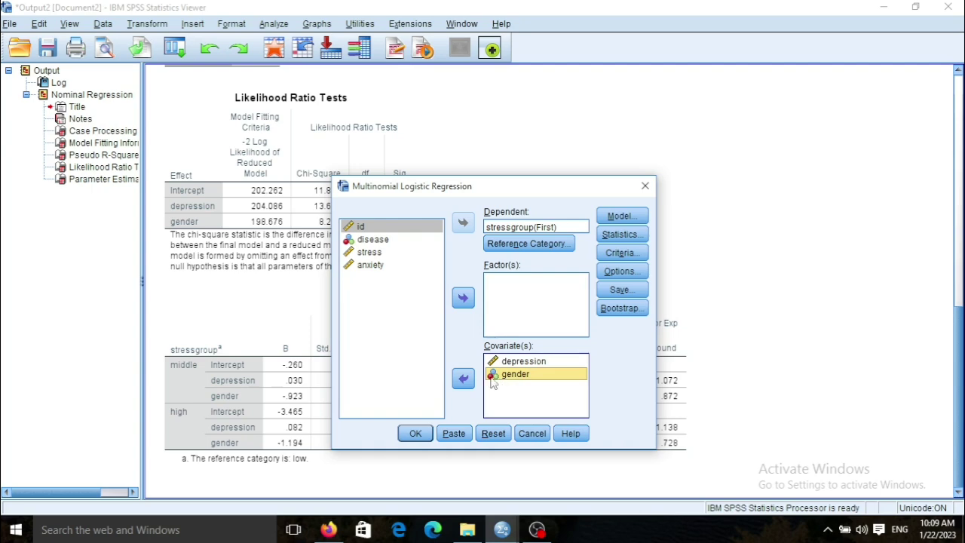
click(464, 379)
click(463, 299)
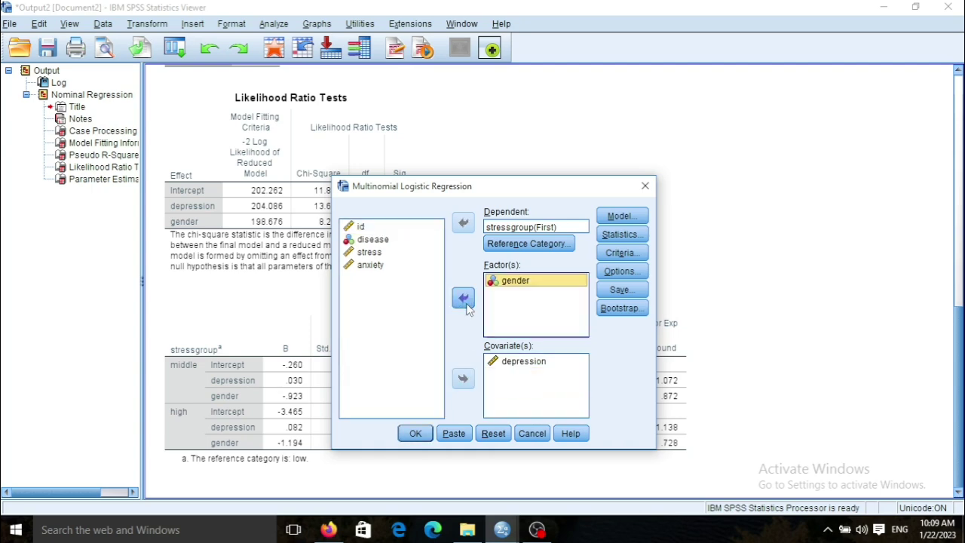
Step: Run the revised model with gender as a factor and depression as the covariate
click(418, 434)
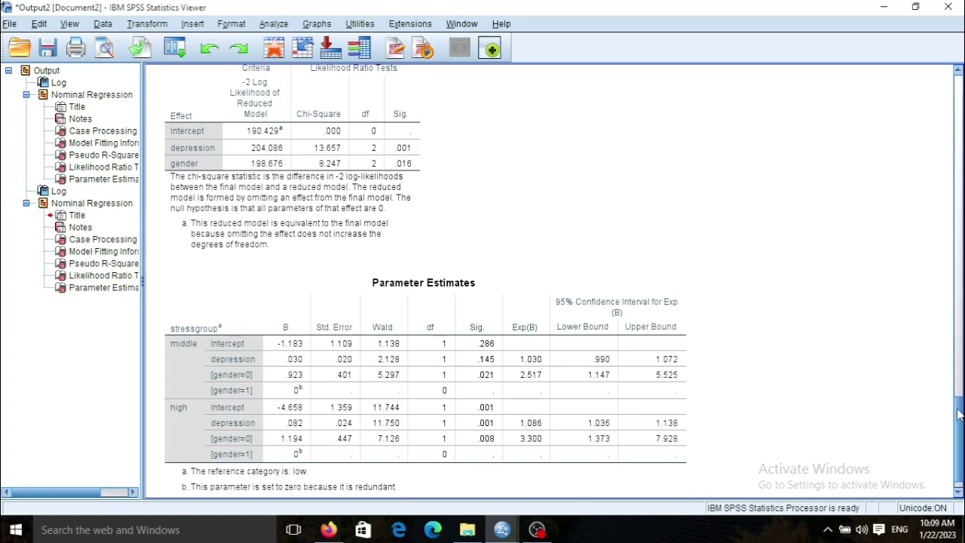
click(250, 383)
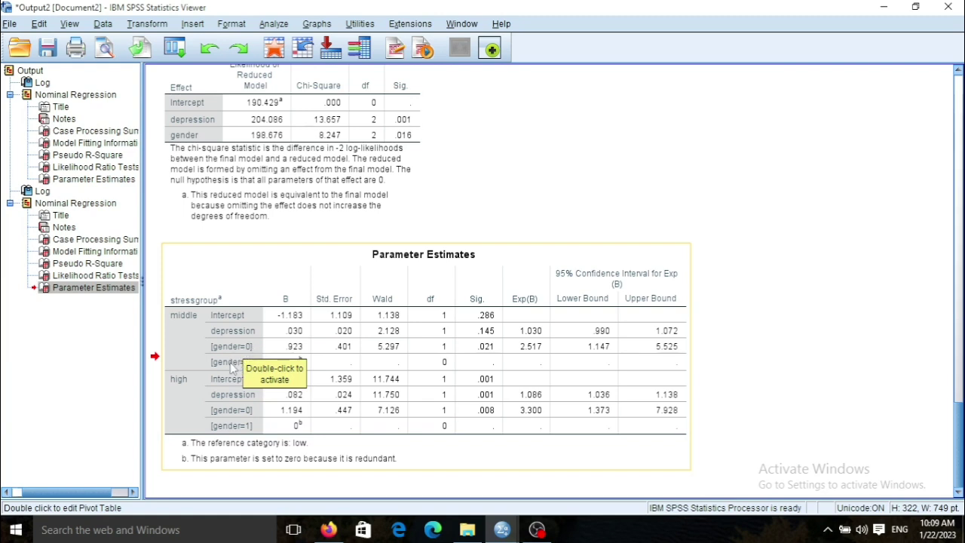
click(746, 364)
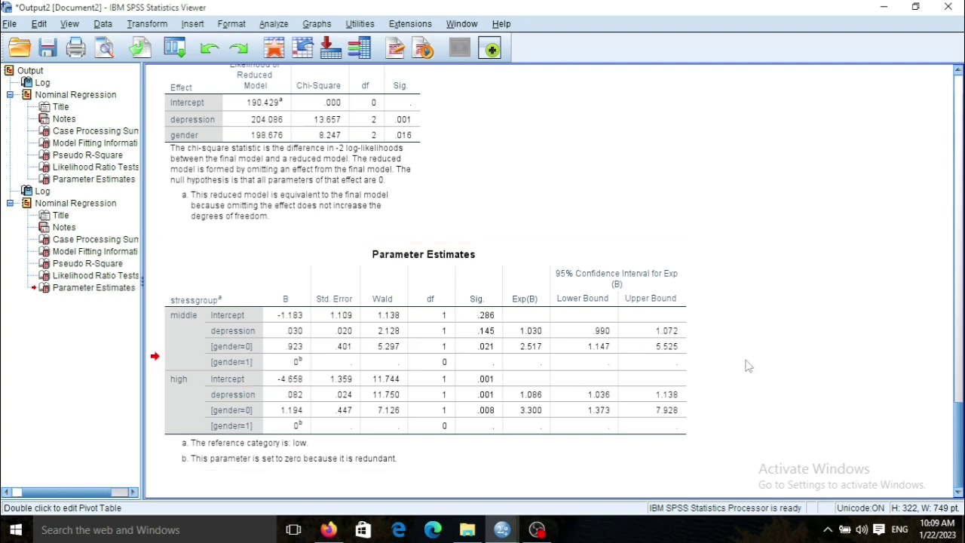
click(315, 380)
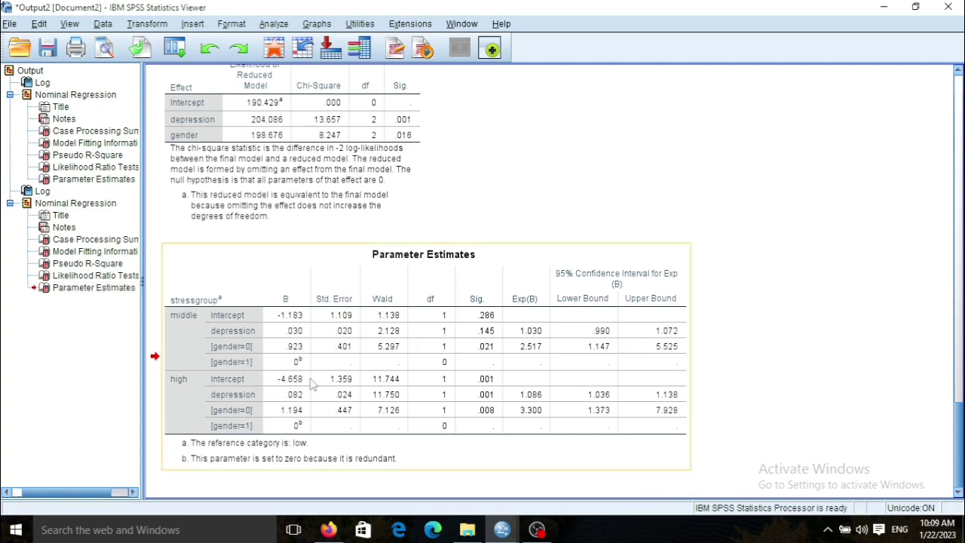